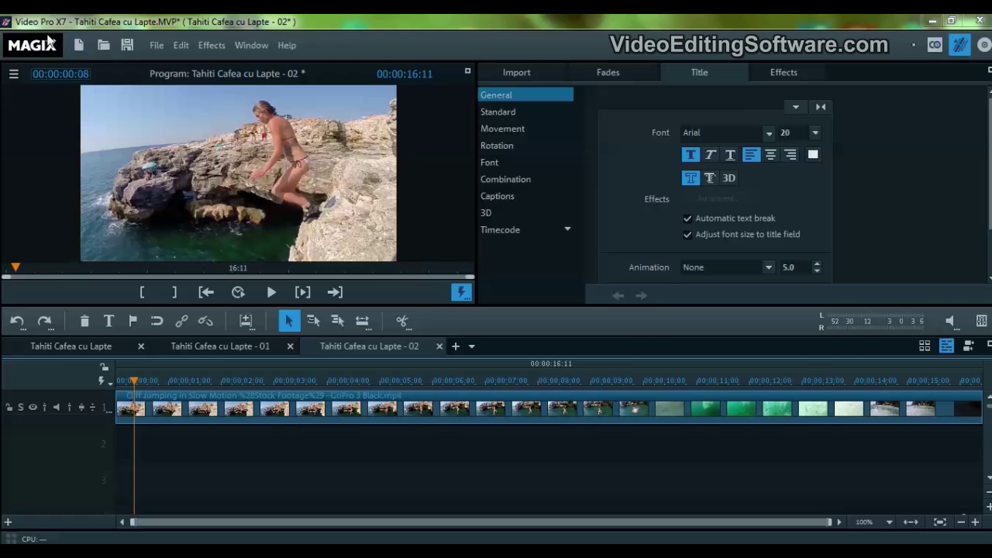
Preview the cliff-jumping clip up to the jump and return to its first frame.
key("Home")
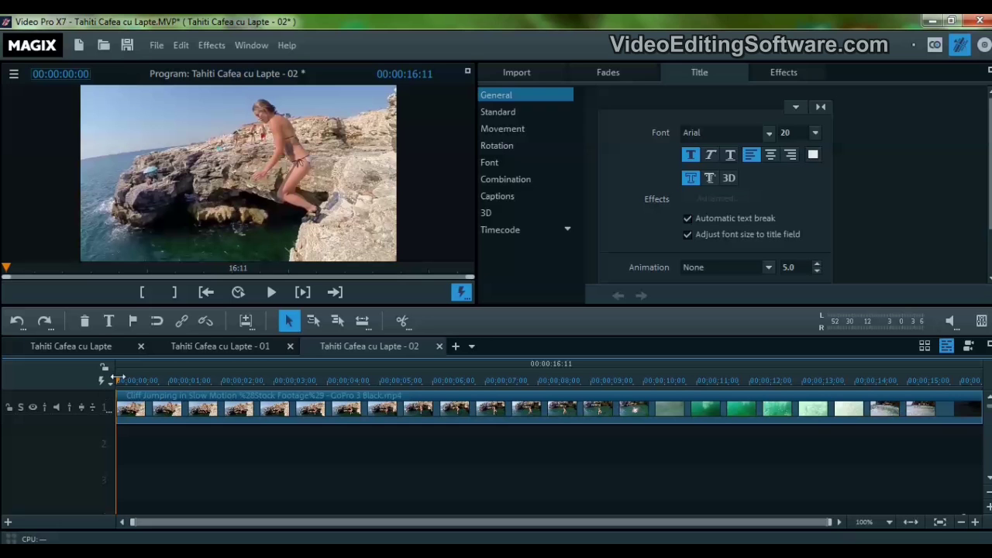
left_click_drag(119, 379, 417, 380)
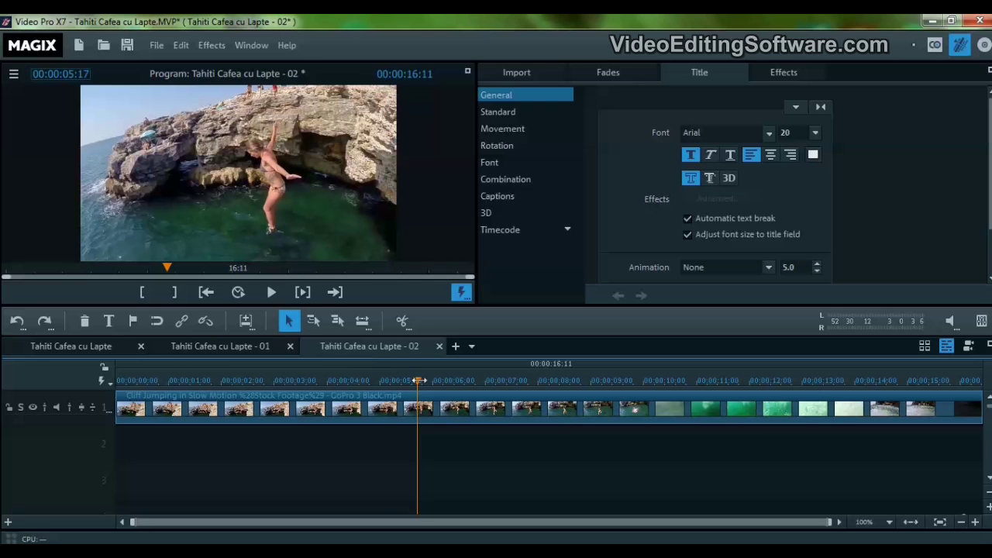
left_click_drag(418, 381, 111, 385)
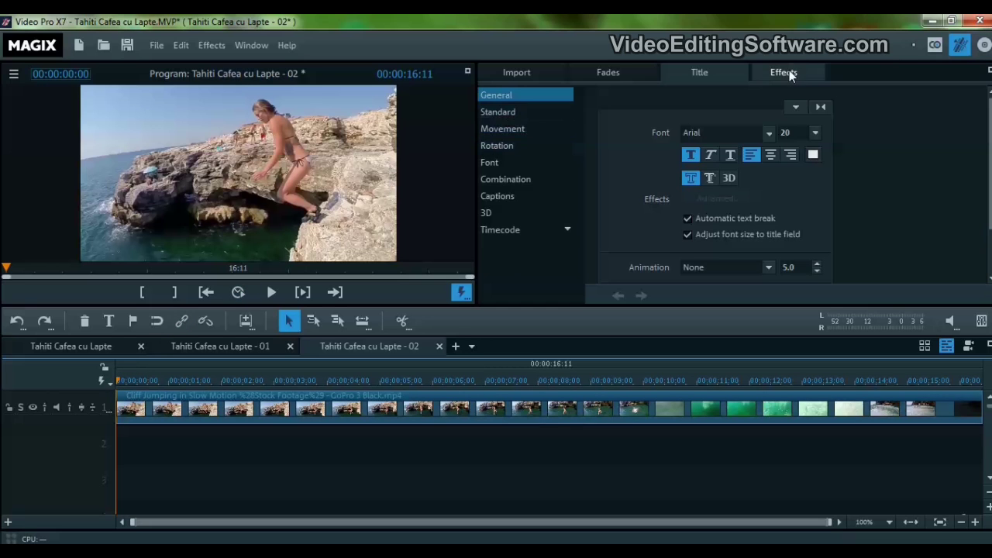
Place a Standard 'Font bottom' title on track 2 at the clip start, reading 'Hot stuff!'.
left_click(496, 112)
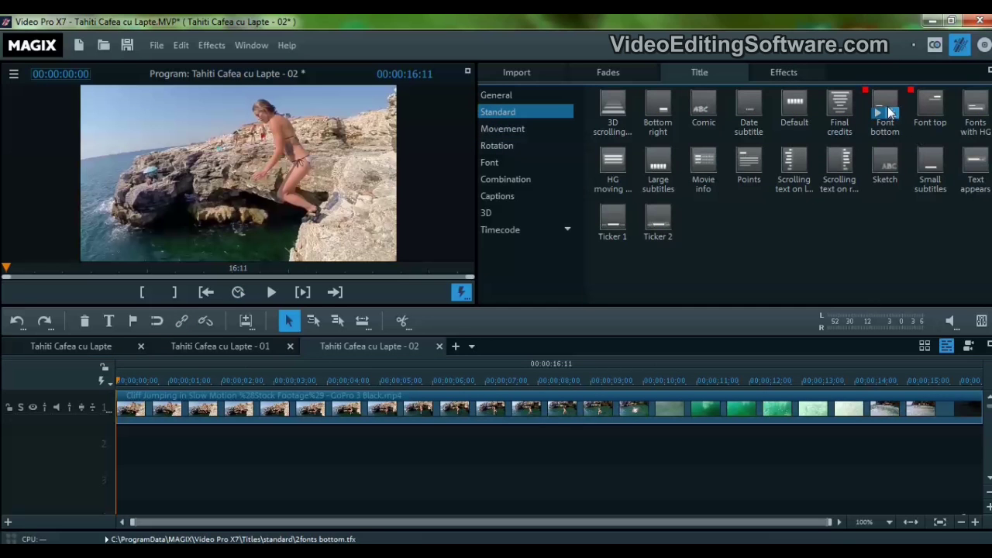
left_click_drag(885, 113, 128, 447)
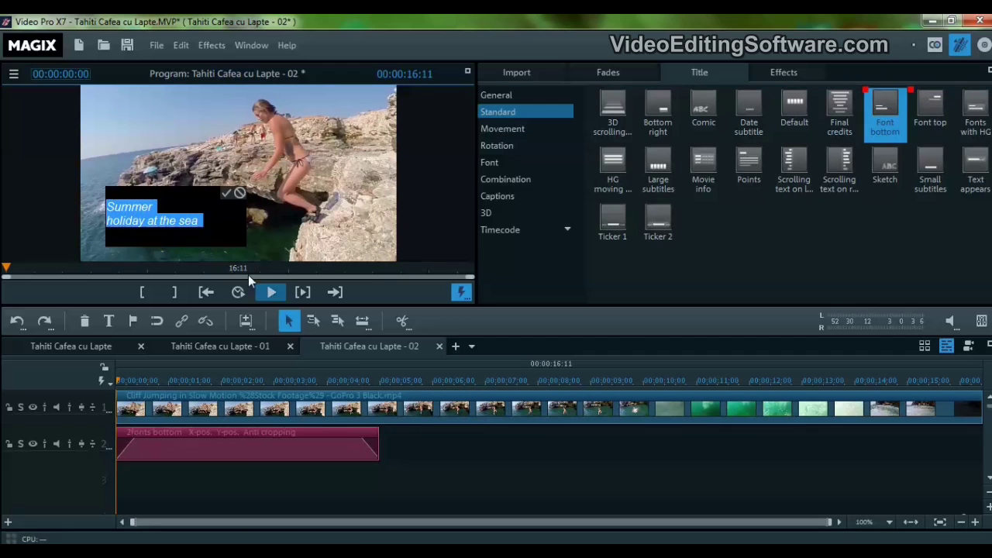
type("H")
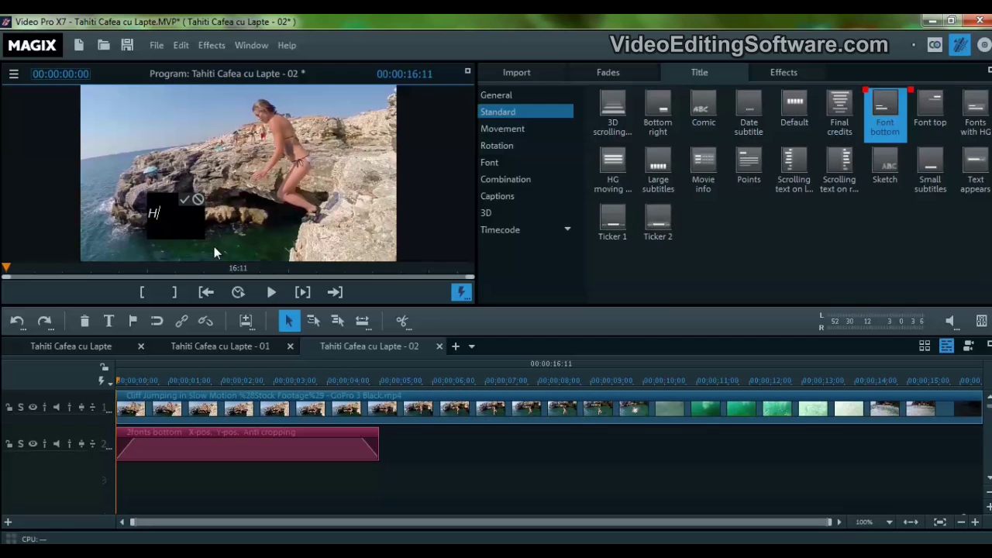
type("ot stuff!")
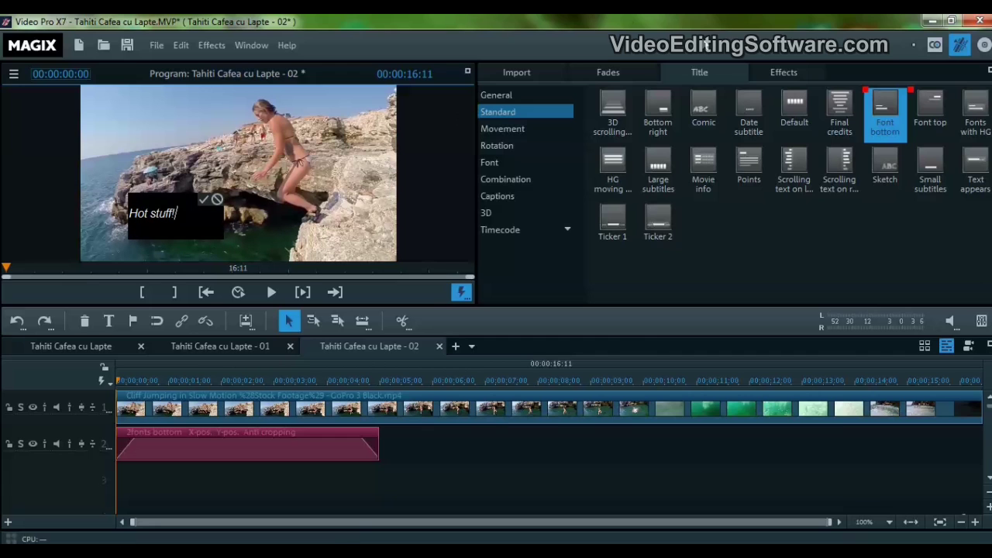
left_click(498, 97)
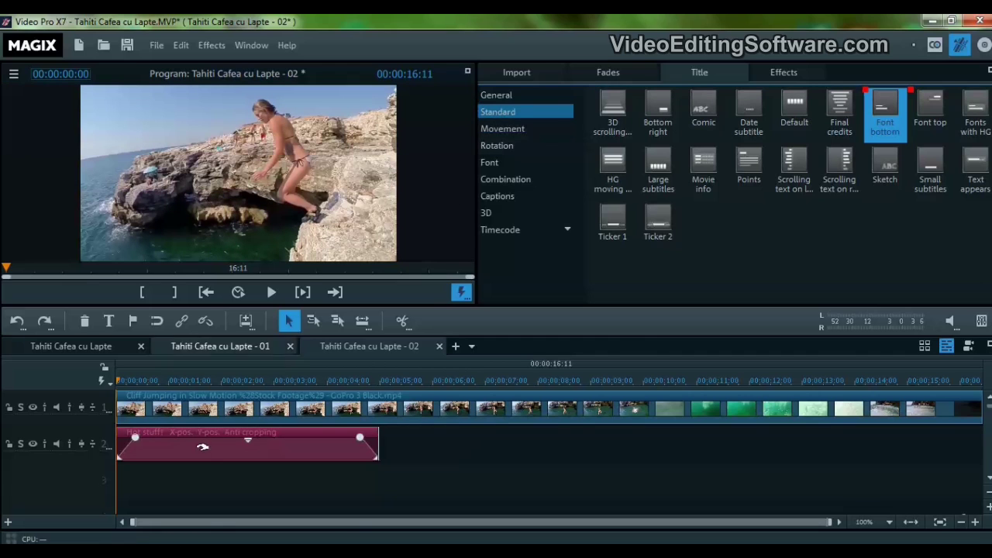
Turn off italic on the 'Hot stuff!' title and raise its font size from 20 to 24.
left_click(230, 383)
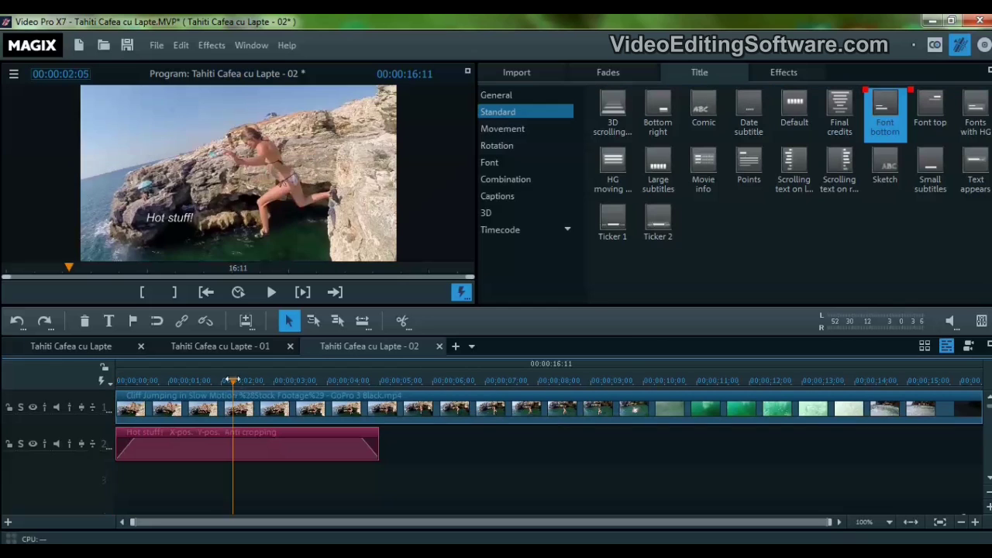
left_click(526, 95)
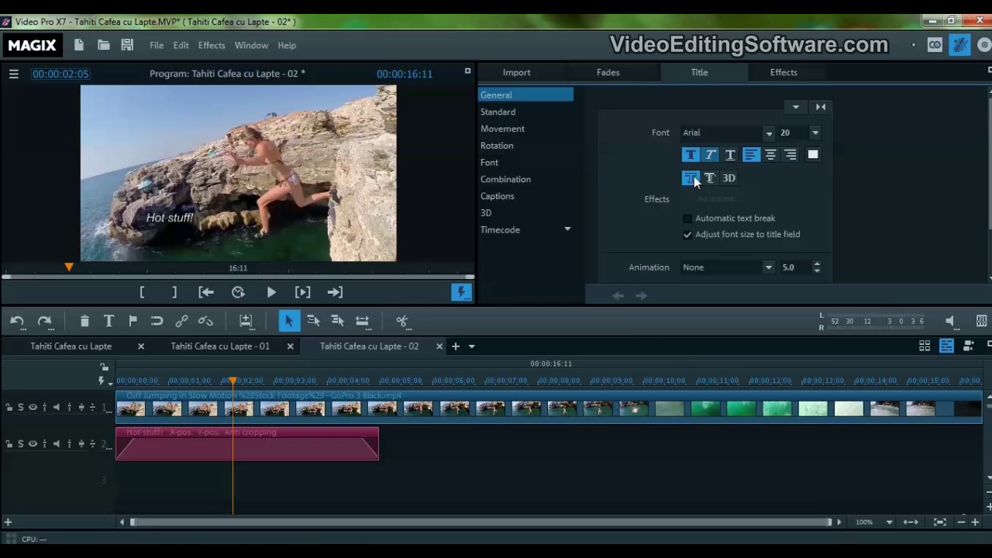
left_click(710, 155)
left_click(711, 155)
left_click(815, 132)
left_click_drag(816, 255, 817, 250)
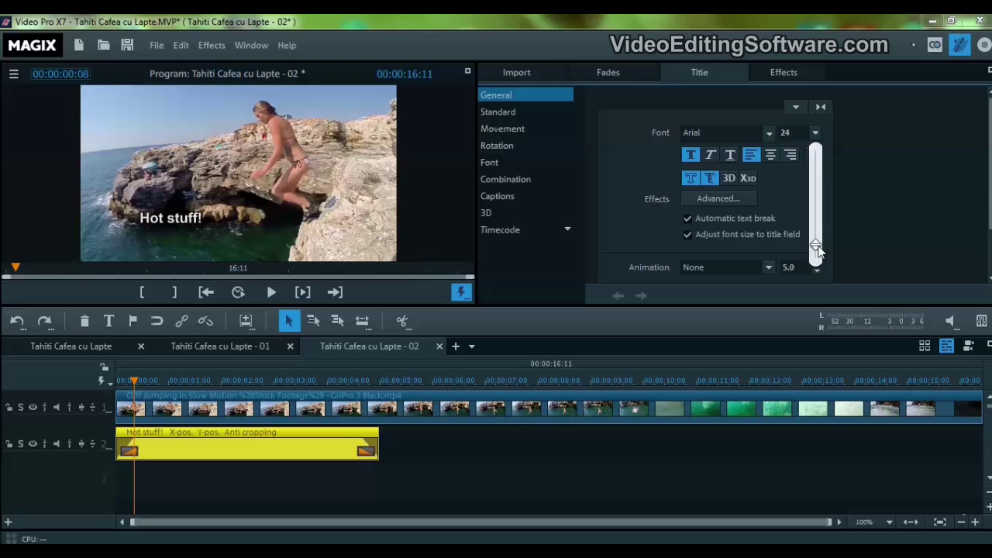
left_click(484, 479)
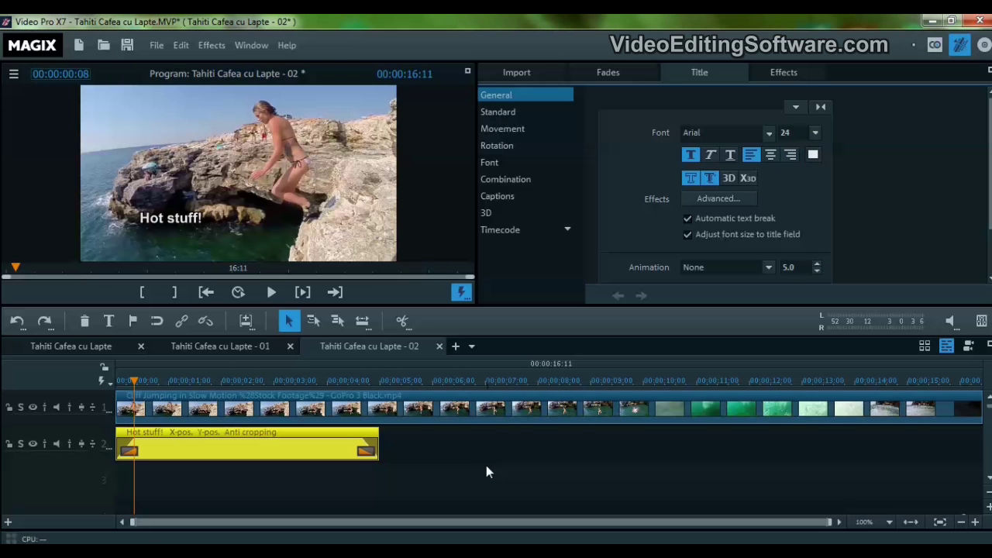
With the Size/Position movement effect, drag the title beside the woman to 942 left, 281 top.
left_click(779, 71)
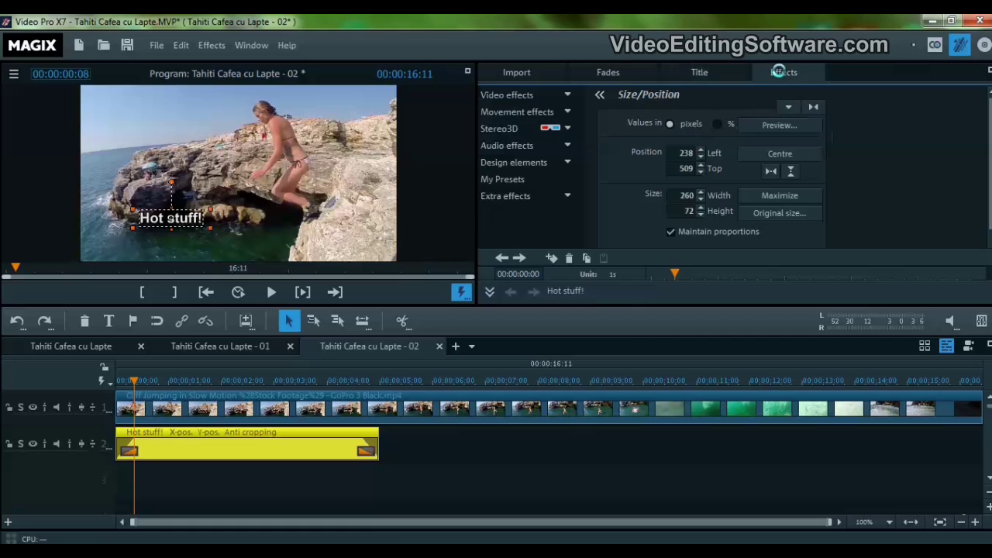
left_click(556, 116)
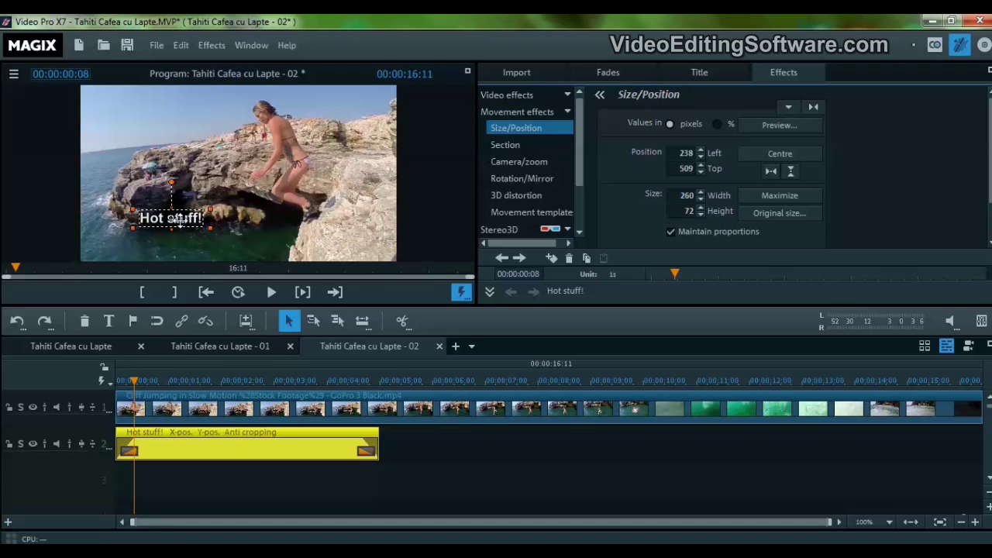
left_click_drag(178, 219, 347, 162)
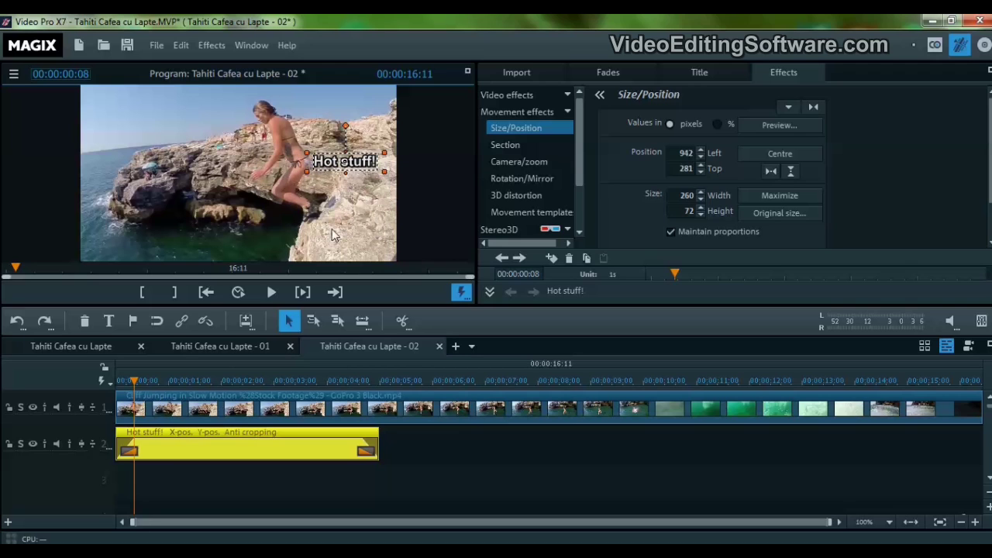
left_click(144, 380)
left_click(147, 380)
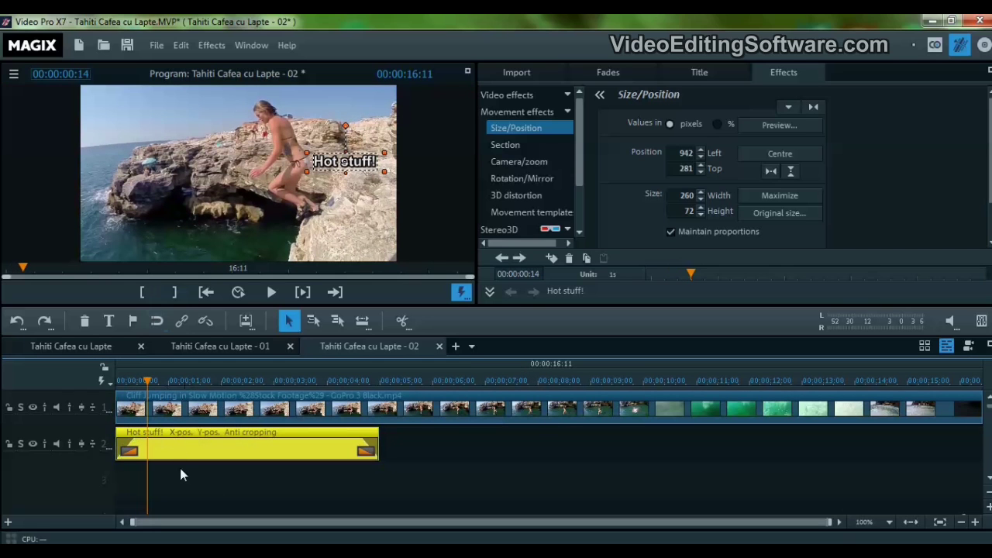
Choose 'Attach to picture position in the video' for the title clip and continue past both dialogs.
right_click(184, 444)
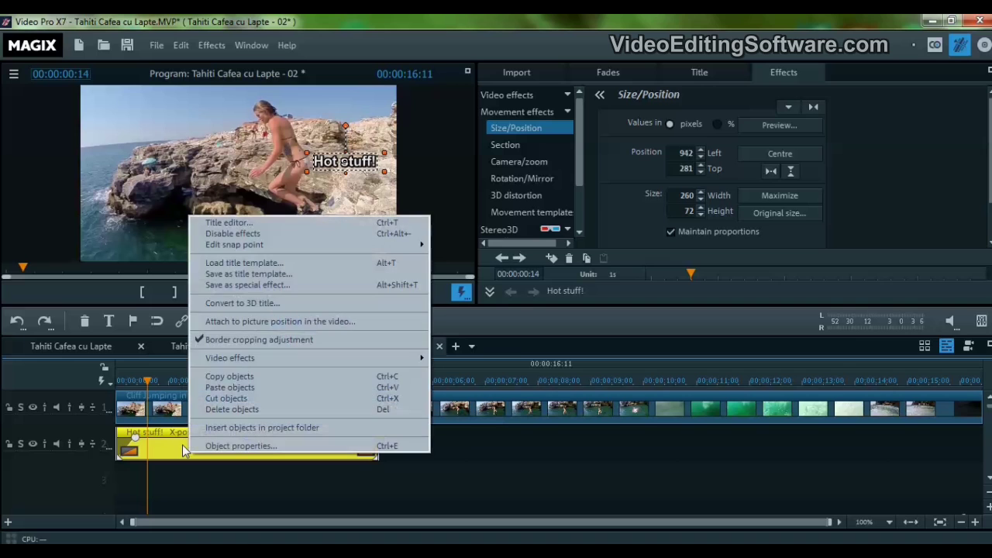
left_click(220, 323)
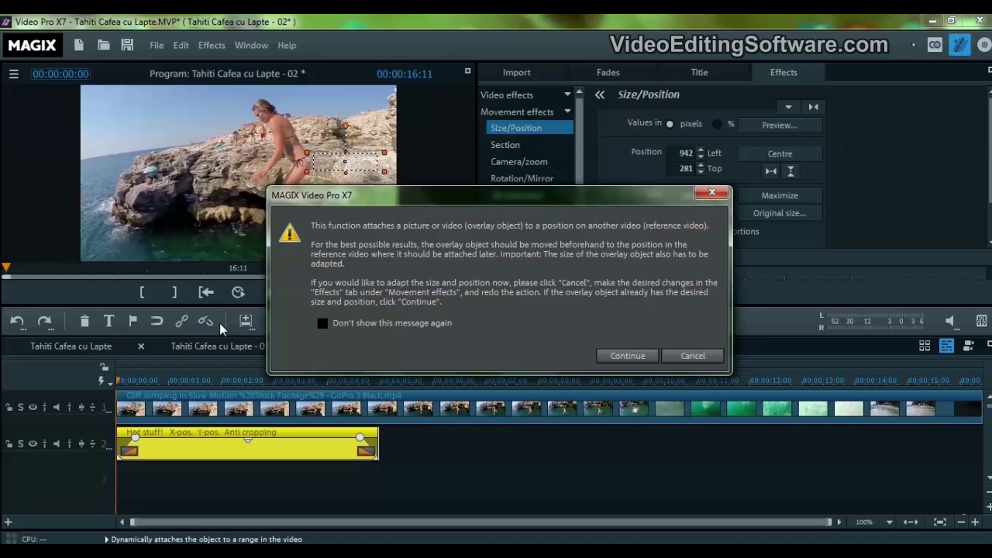
left_click(618, 355)
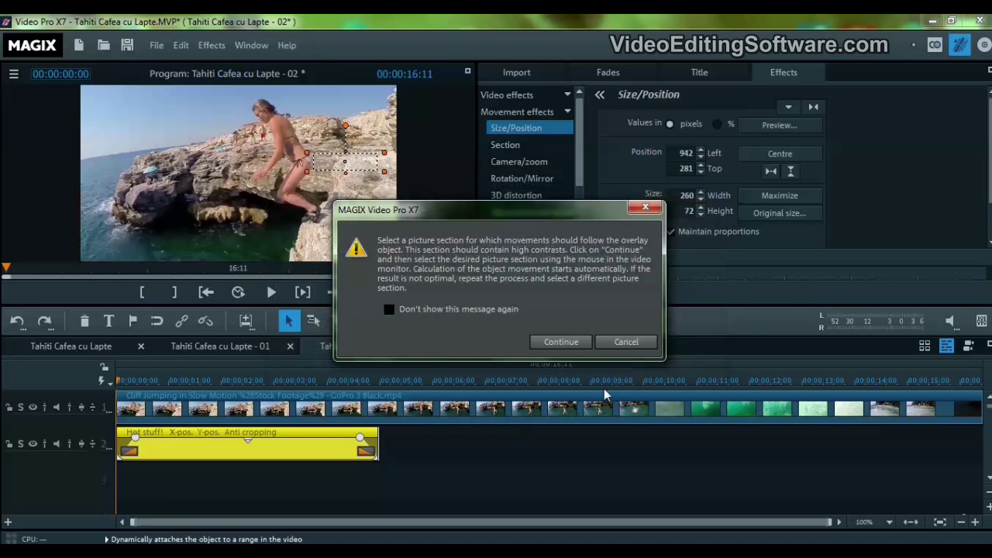
left_click(571, 346)
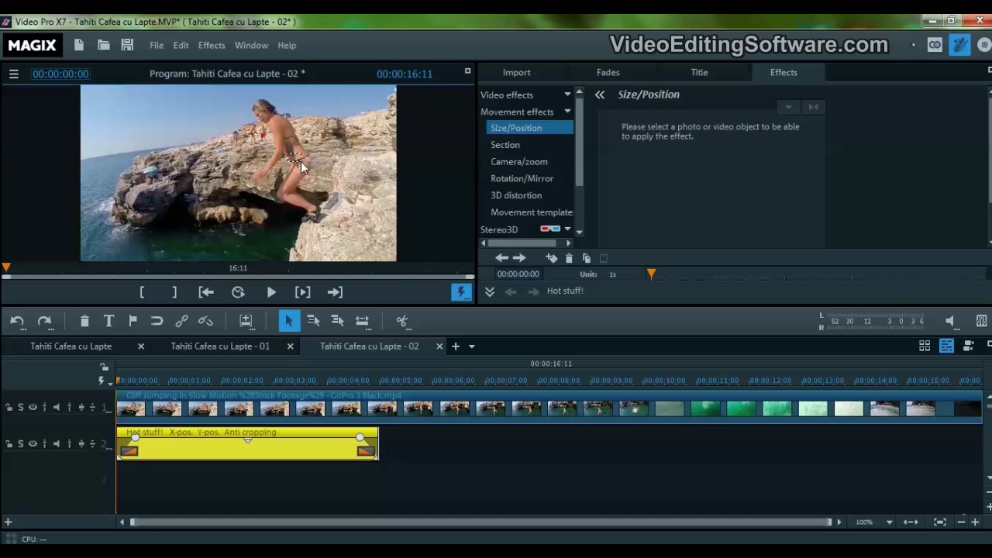
Mark the woman as the section to track, then play from the start to 00:00:08:11 to review.
left_click_drag(321, 171, 321, 171)
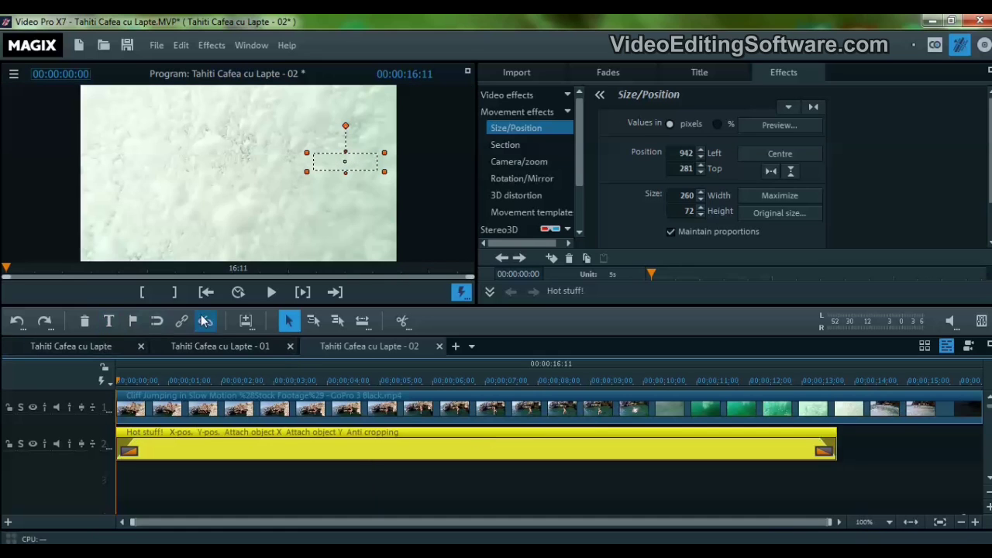
left_click(125, 379)
left_click(272, 293)
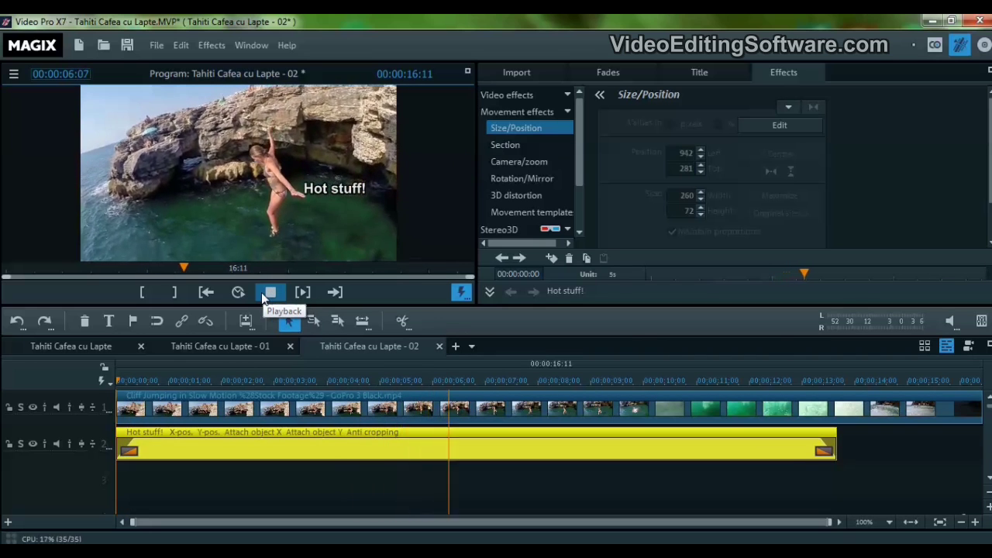
left_click(262, 297)
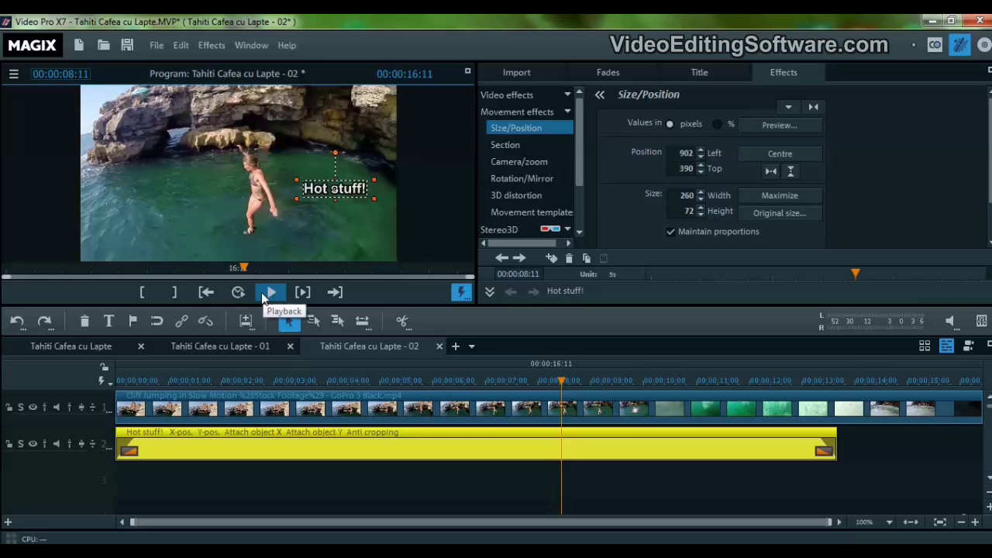
Extend the title clip on track 2 to the end of the video clip.
left_click(538, 378)
scroll(538, 378, "down", 3)
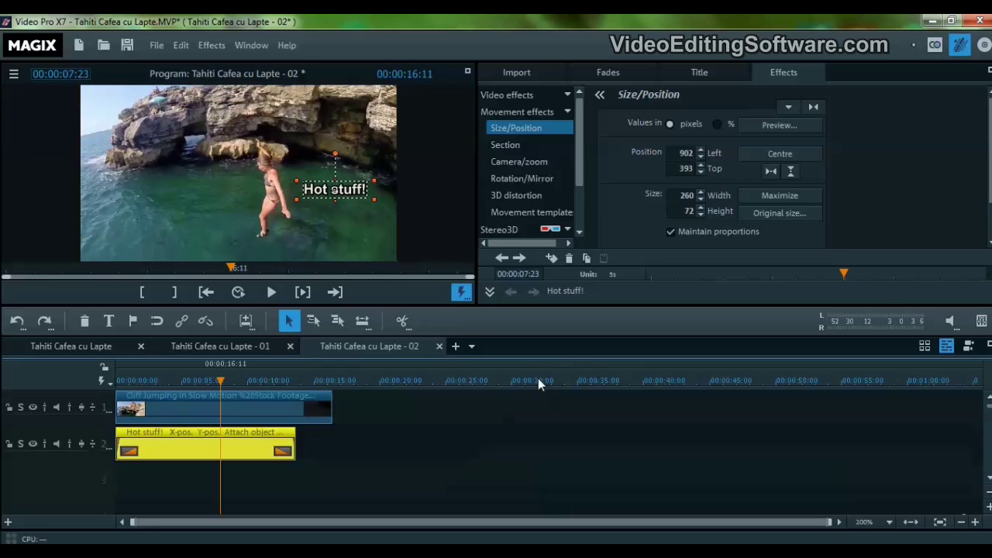
left_click_drag(294, 446, 332, 446)
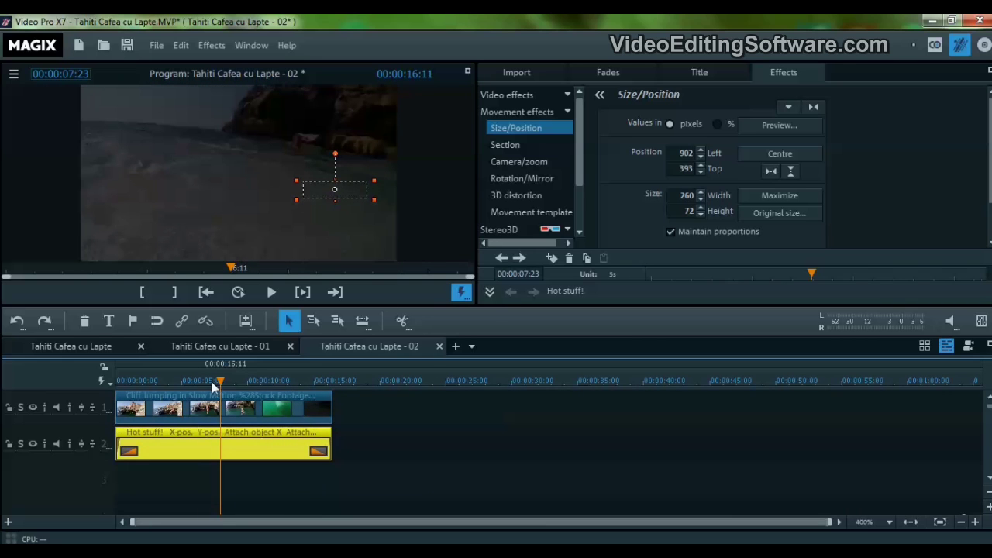
Reset the title's Size/Position and place it beside the woman at 968 left, 285 top.
left_click(810, 107)
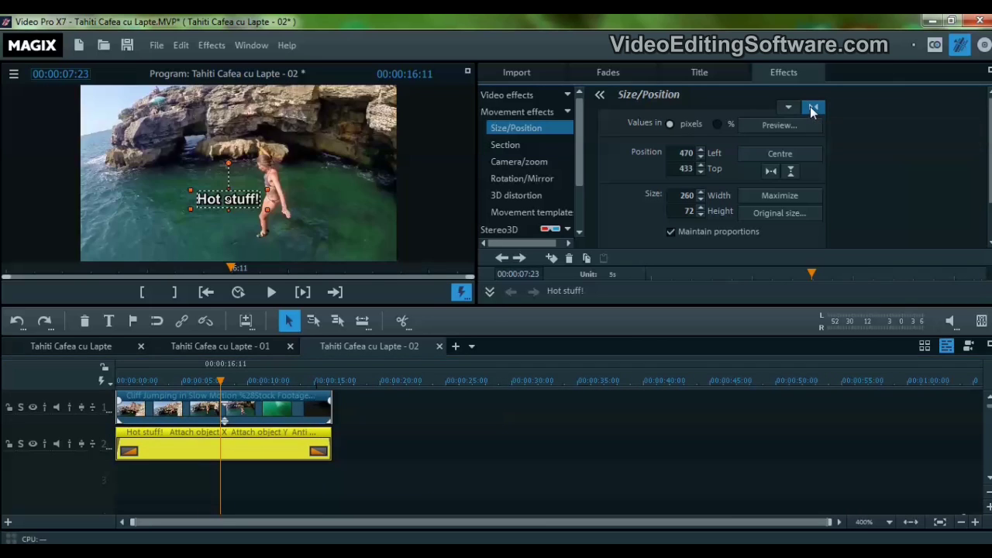
left_click(120, 380)
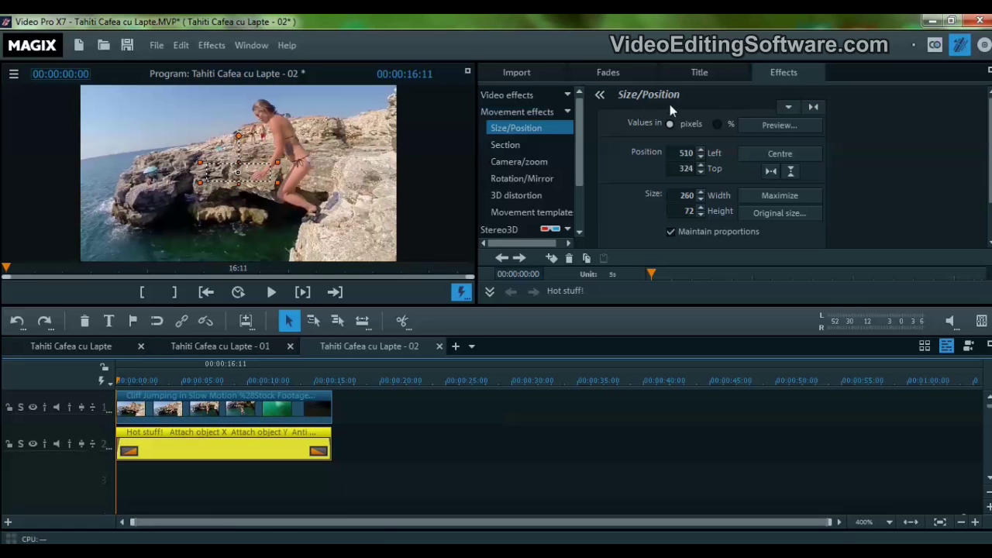
left_click_drag(224, 172, 333, 162)
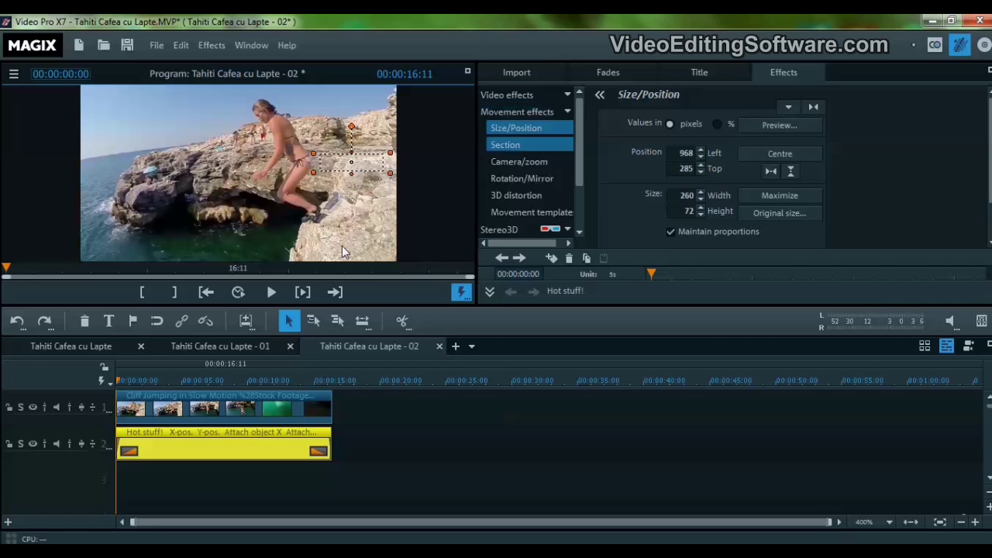
Apply 'Attach to picture position in the video' to the title again, continuing past both dialogs.
right_click(228, 439)
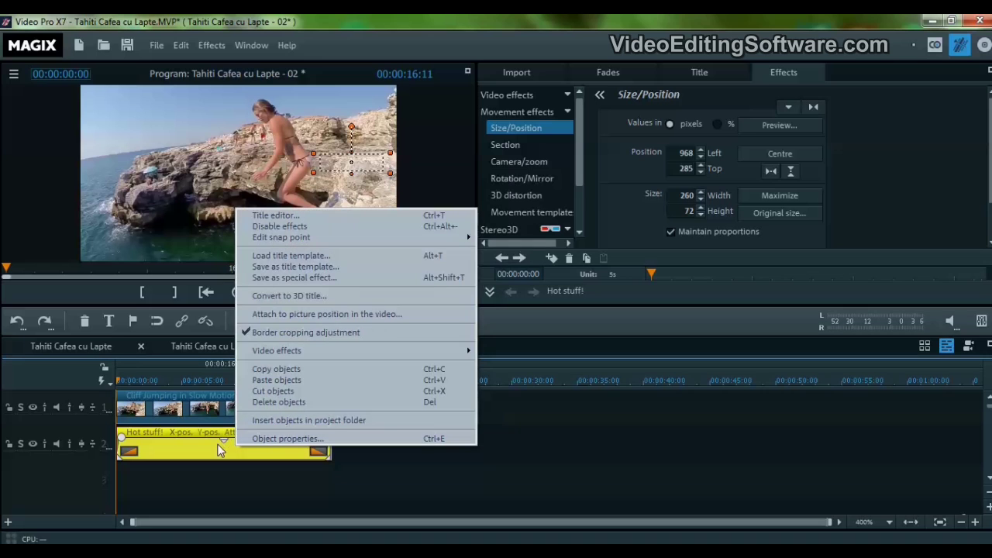
left_click(309, 315)
left_click(610, 355)
left_click(573, 344)
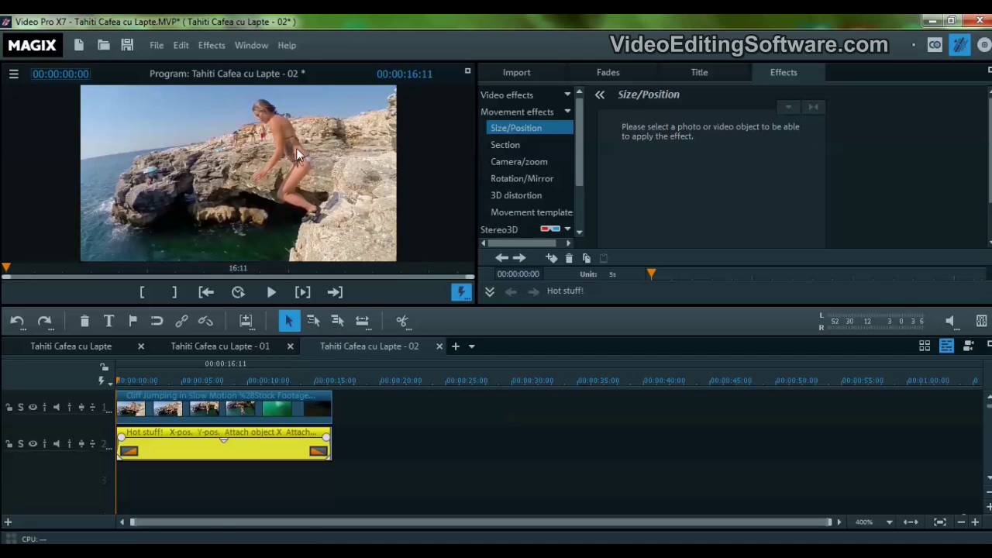
Draw a box around the woman's body and let object tracking finish calculating.
left_click_drag(289, 153, 310, 174)
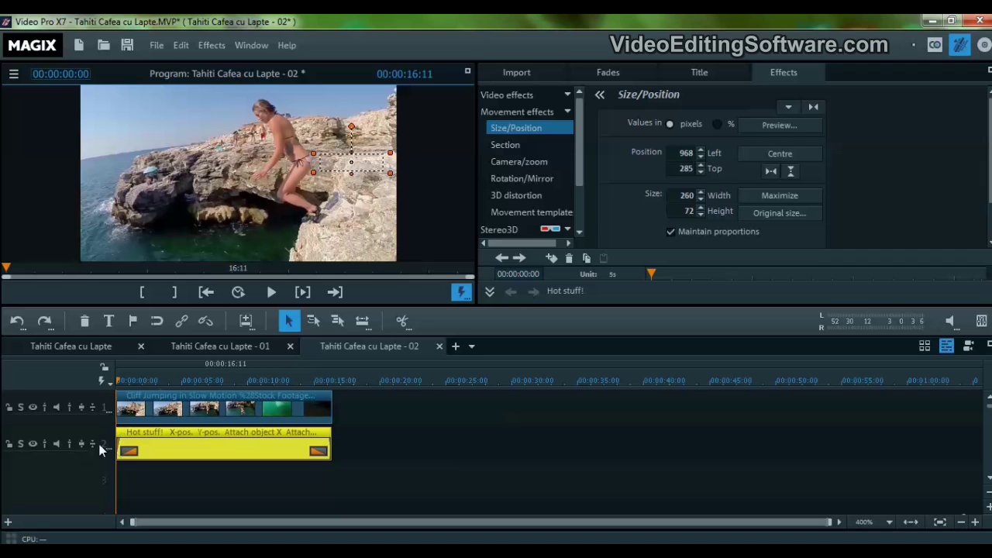
Move the playhead to 00:00:04:05 to confirm the title stays beside the falling jumper.
left_click(171, 381)
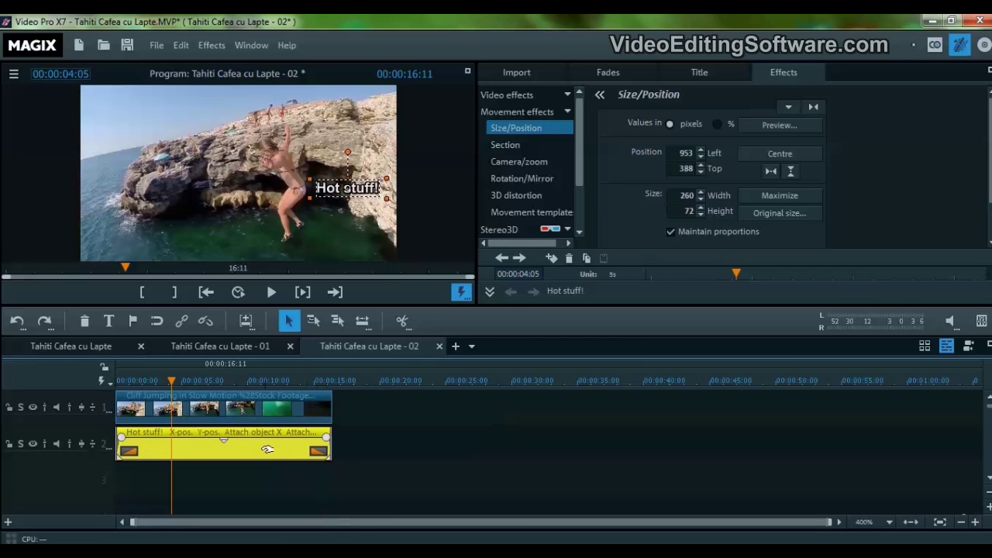